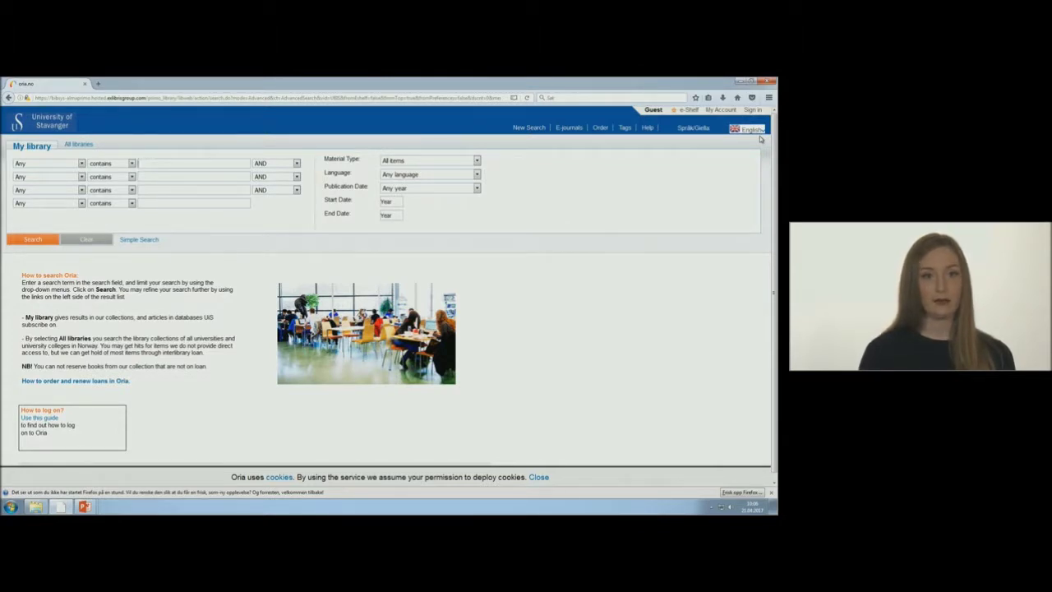
Rerun the earlier (carbon OR co2) AND storage search from the field's history.
click(222, 168)
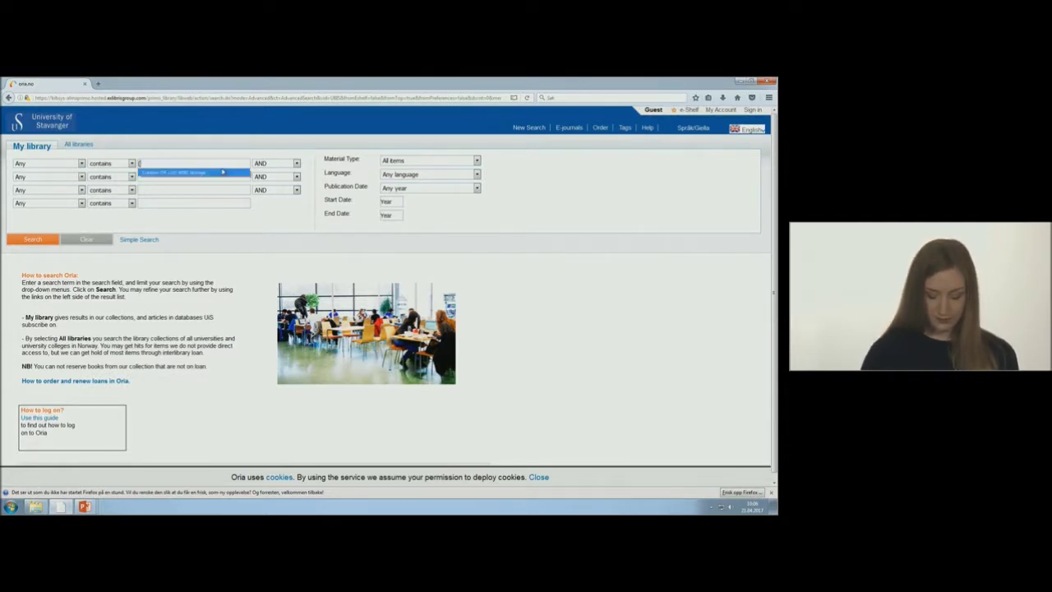
click(222, 172)
key(Return)
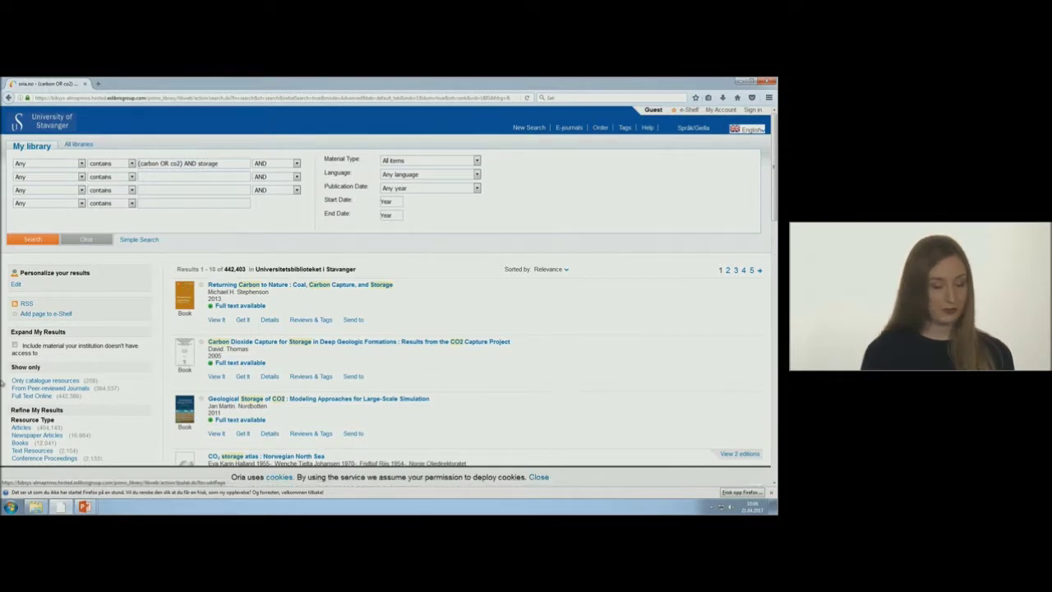
Filter the results to Books and sort them Date-newest, leaving 12,041 results.
scroll(4, 387, down, 3)
click(20, 341)
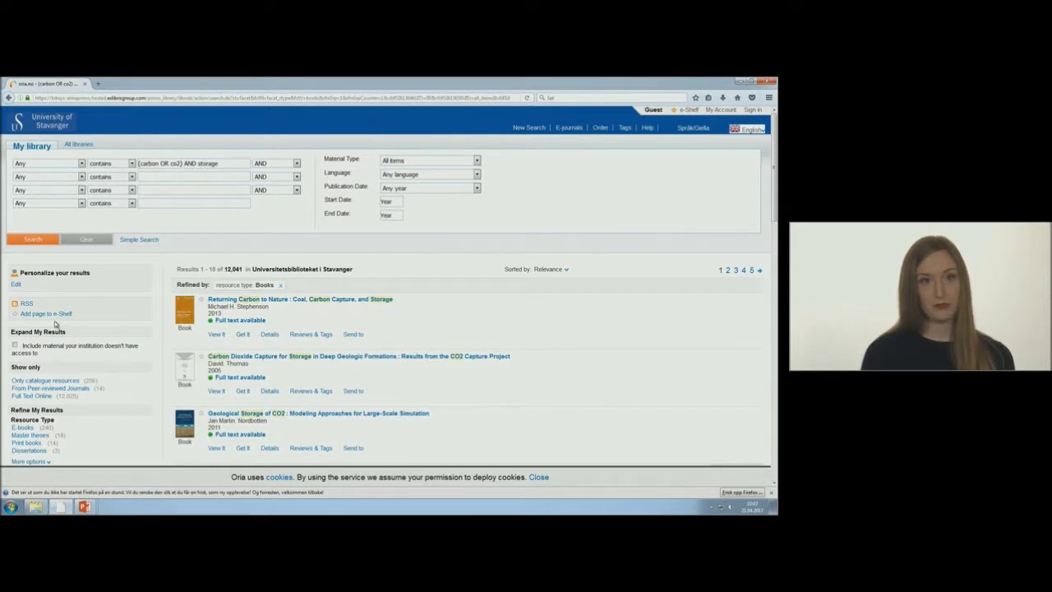
click(551, 269)
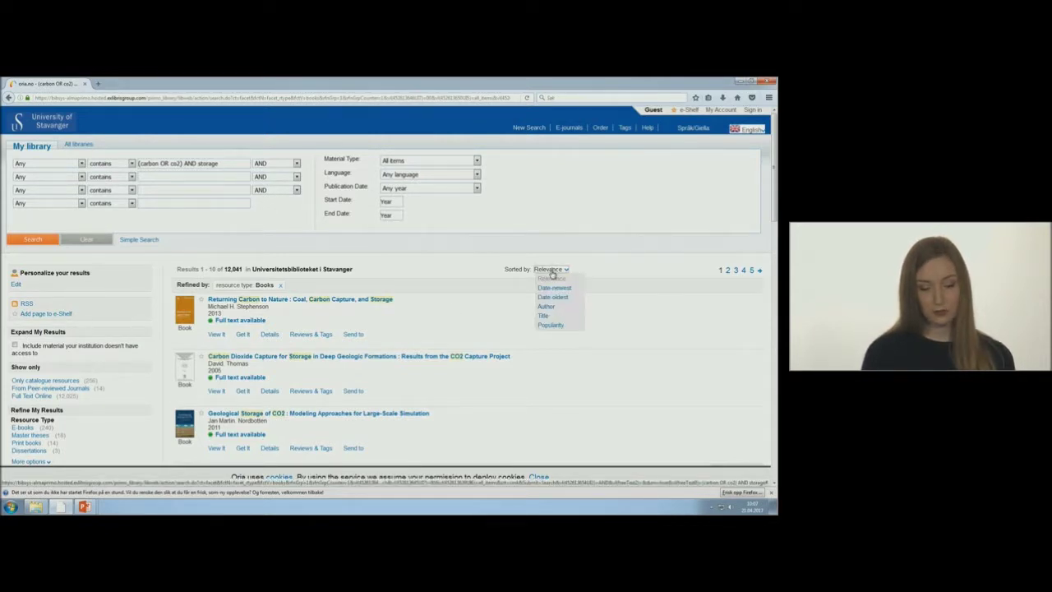
click(548, 289)
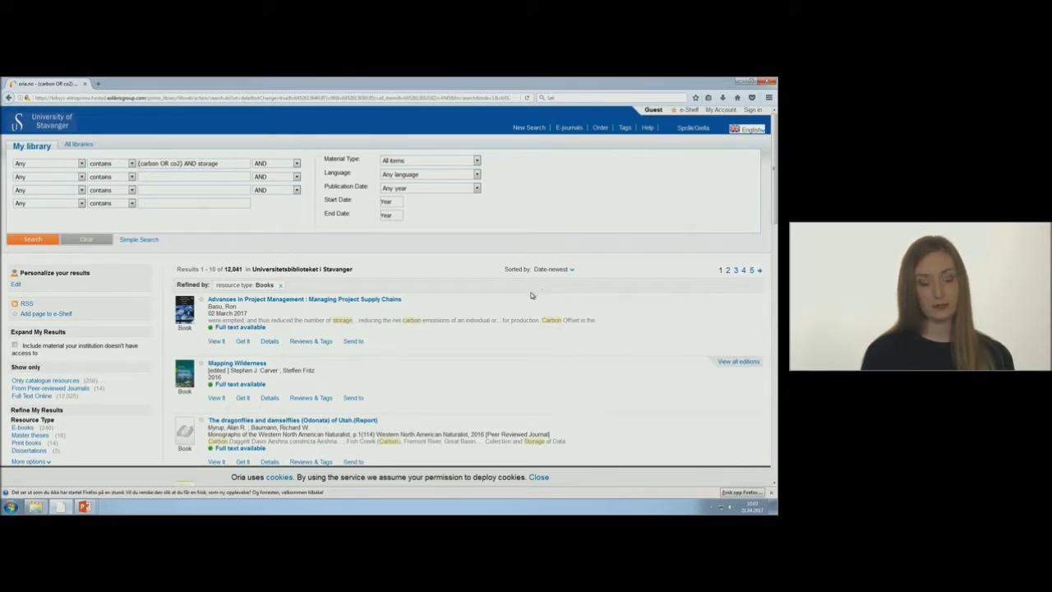
Start a new search and rerun the earlier 'Physics for scientists and engineers' query.
click(529, 129)
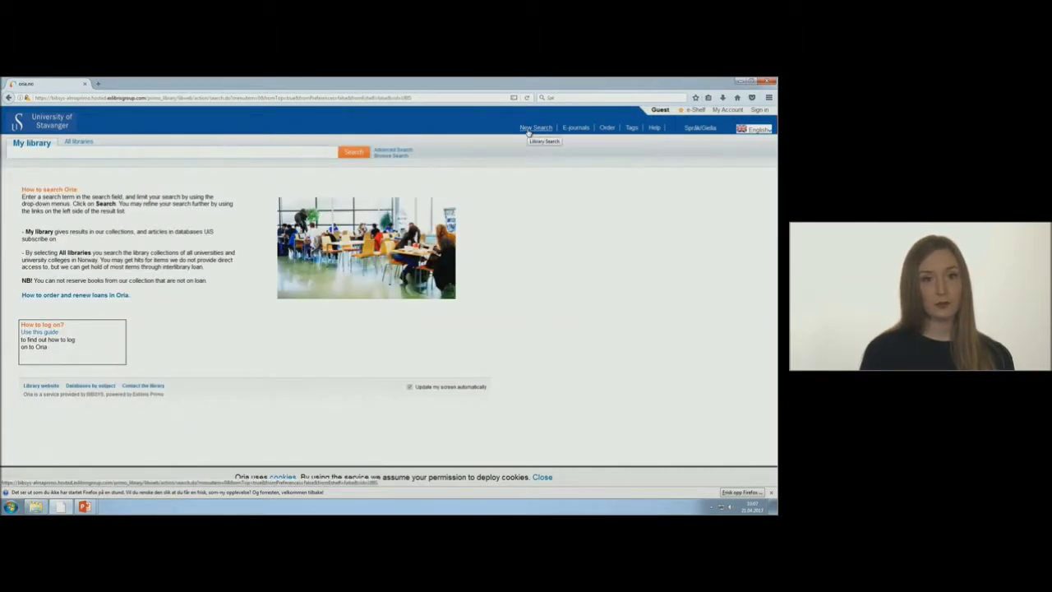
click(211, 156)
key(Down)
key(Return)
key(Return)
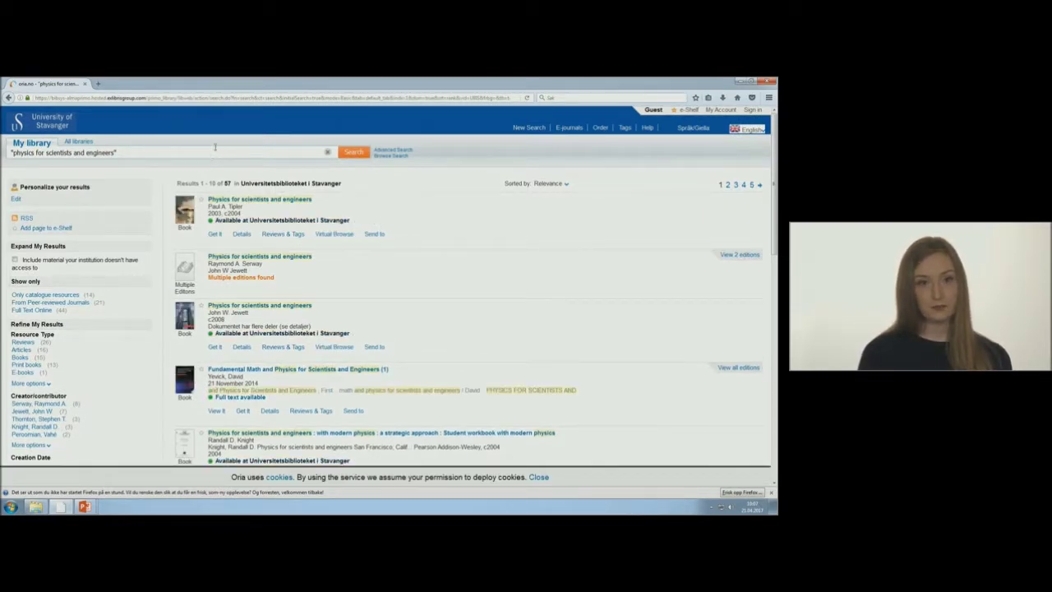
Check the first Tipler book's availability and shelf location, which shows it on loan.
click(216, 234)
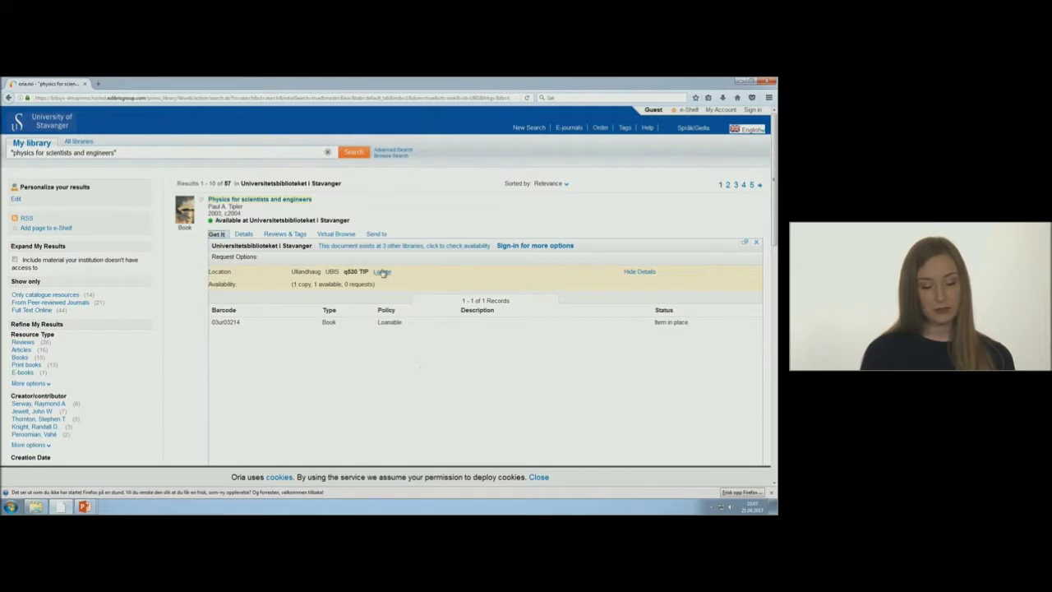
click(382, 272)
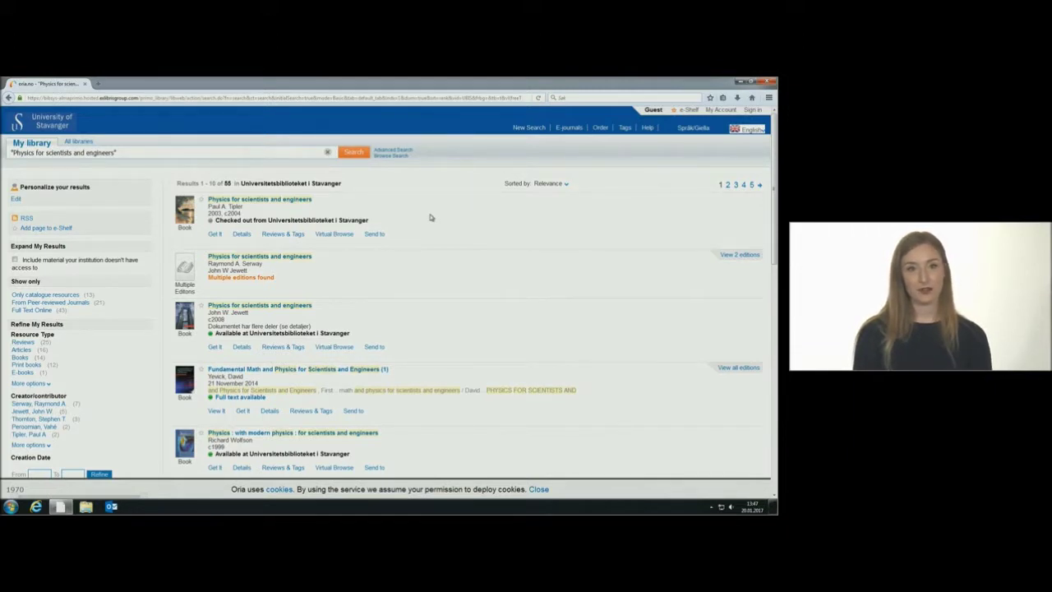
click(215, 234)
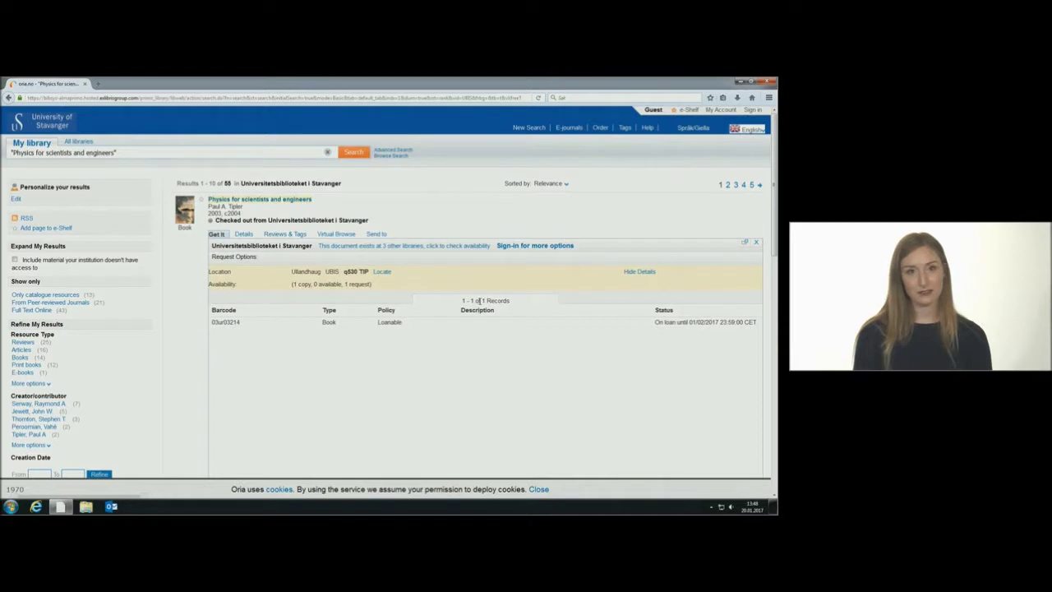
Sign in through Feide with the saved username and the account password.
click(752, 111)
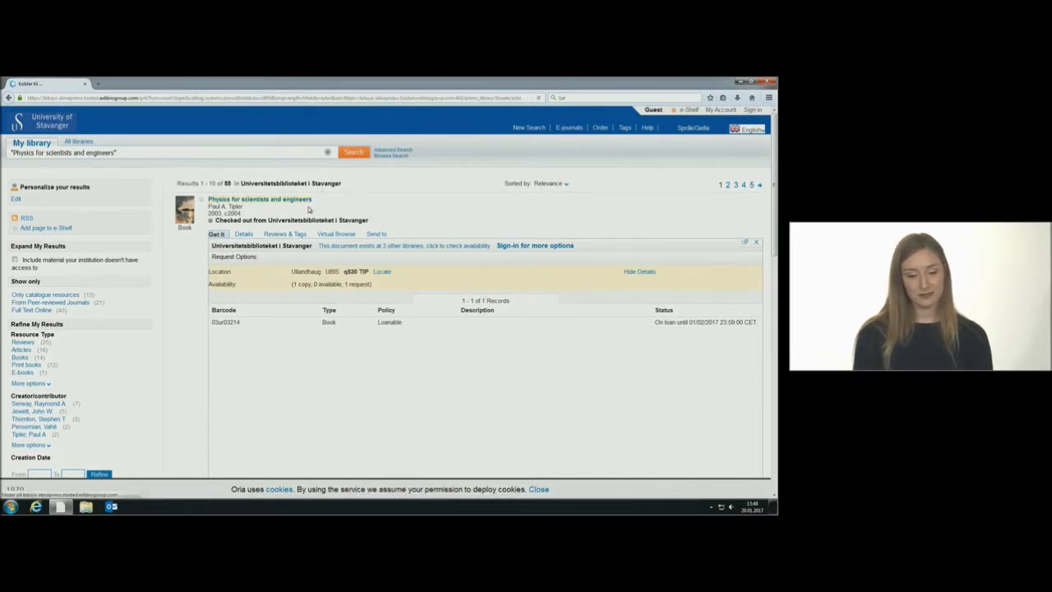
click(338, 188)
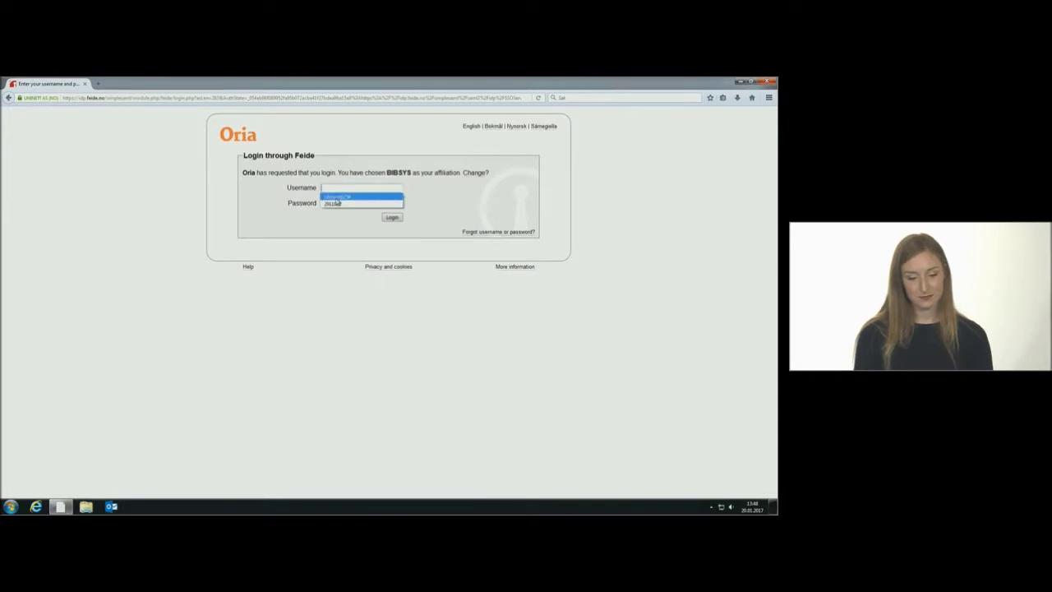
click(338, 203)
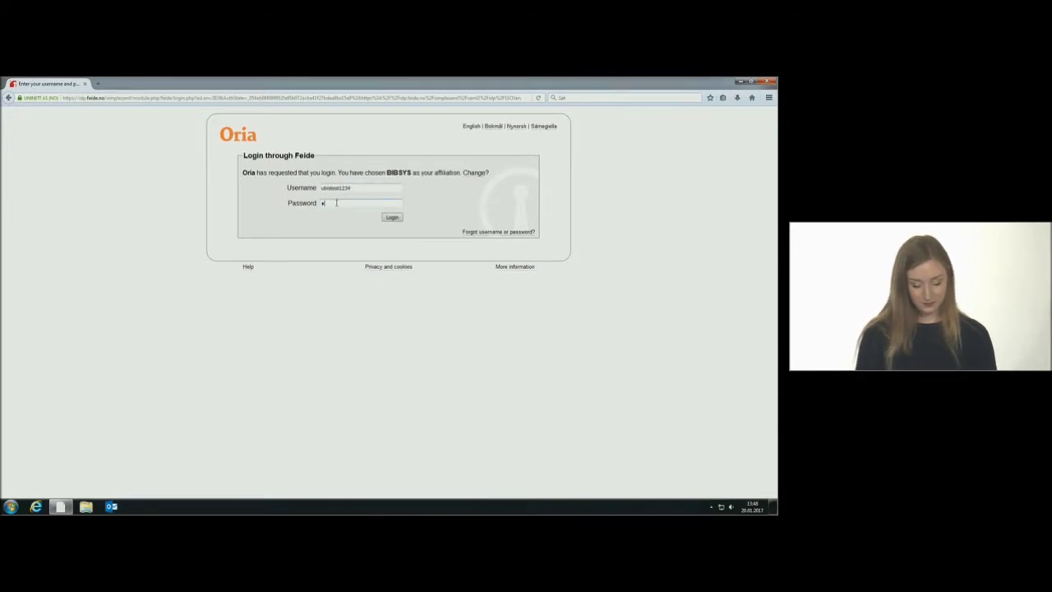
text(**********)
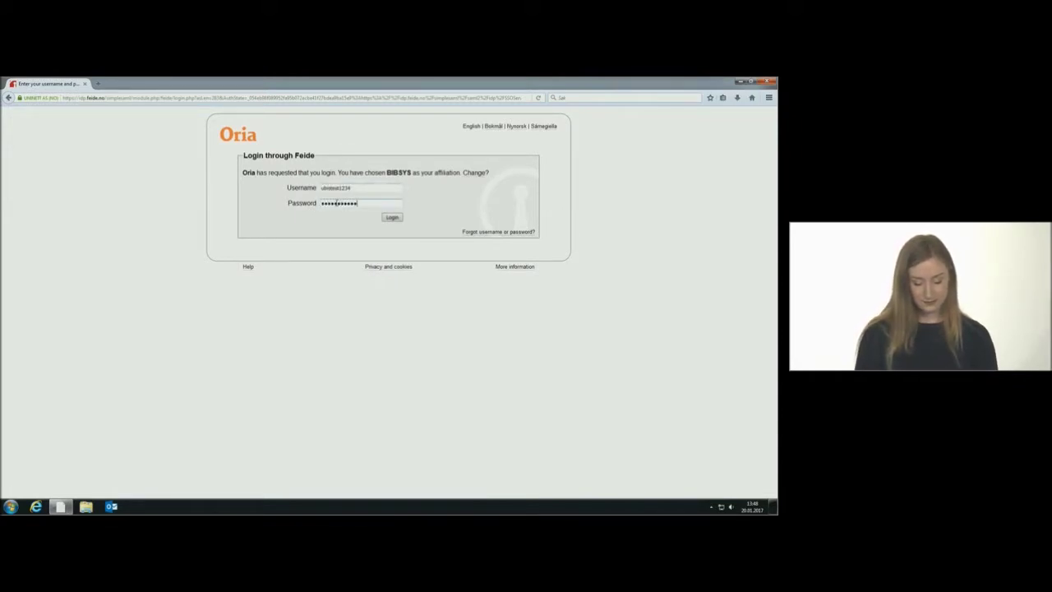
key(Return)
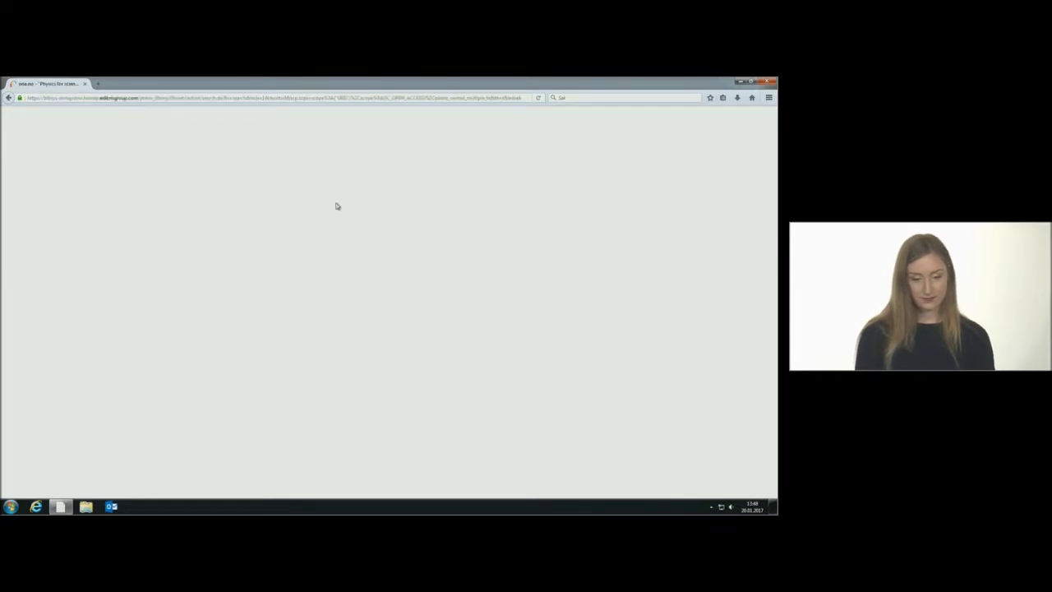
Place a request for the checked-out Tipler physics book, taking queue position 2.
click(215, 234)
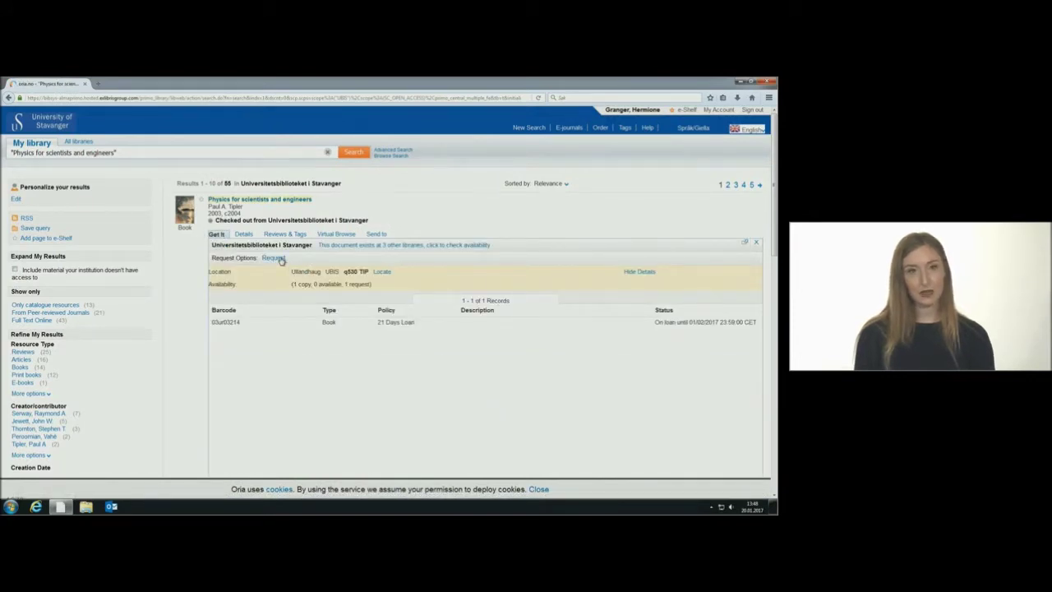
click(276, 258)
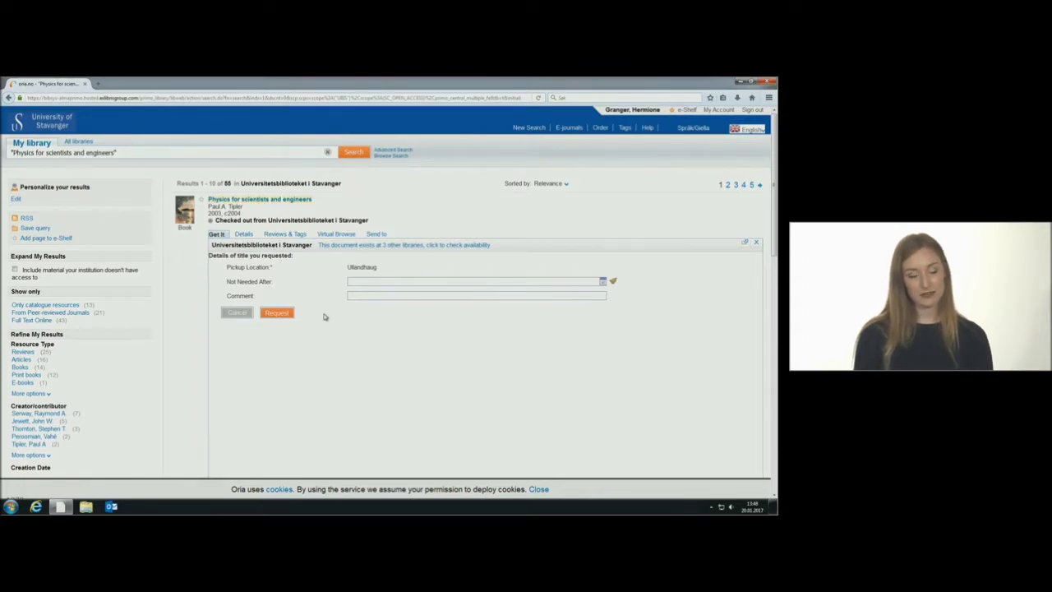
click(282, 315)
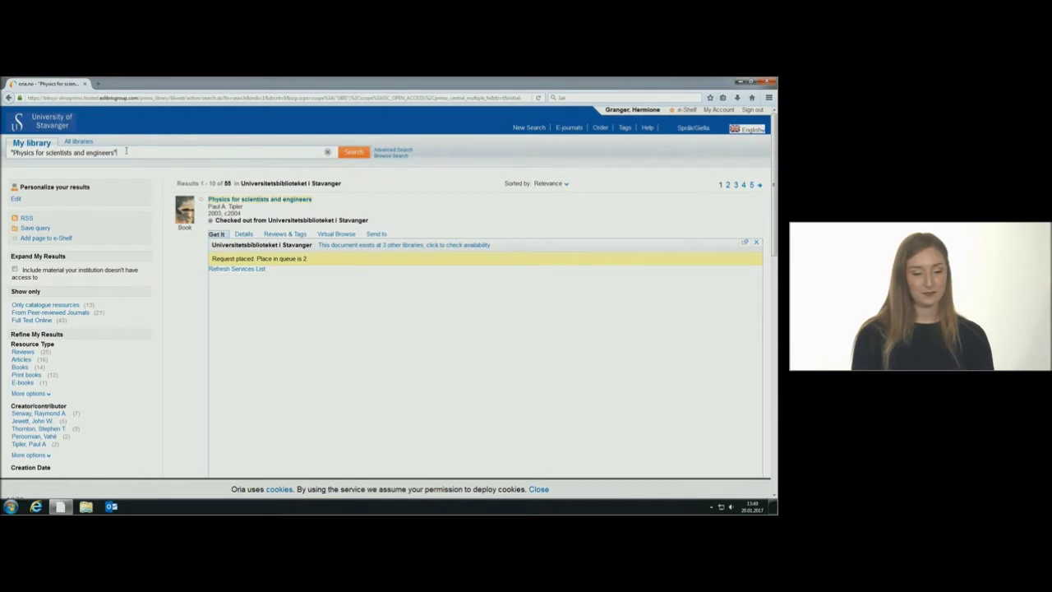
drag(116, 152, 3, 153)
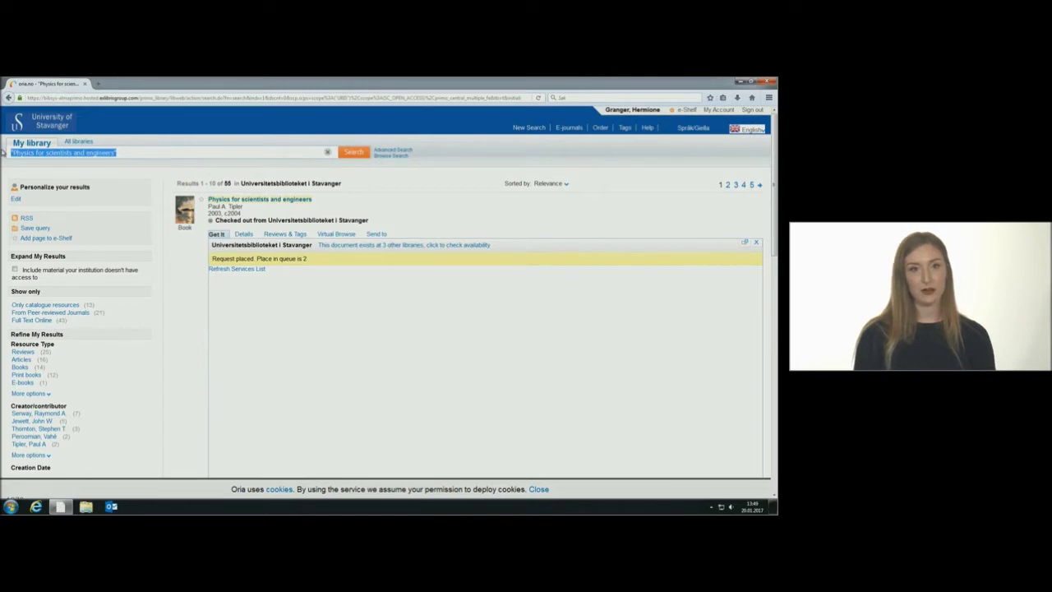
Search all libraries for 'Carbon capture and storage: CO2 management technologies' and open its availability.
key(BackSpace)
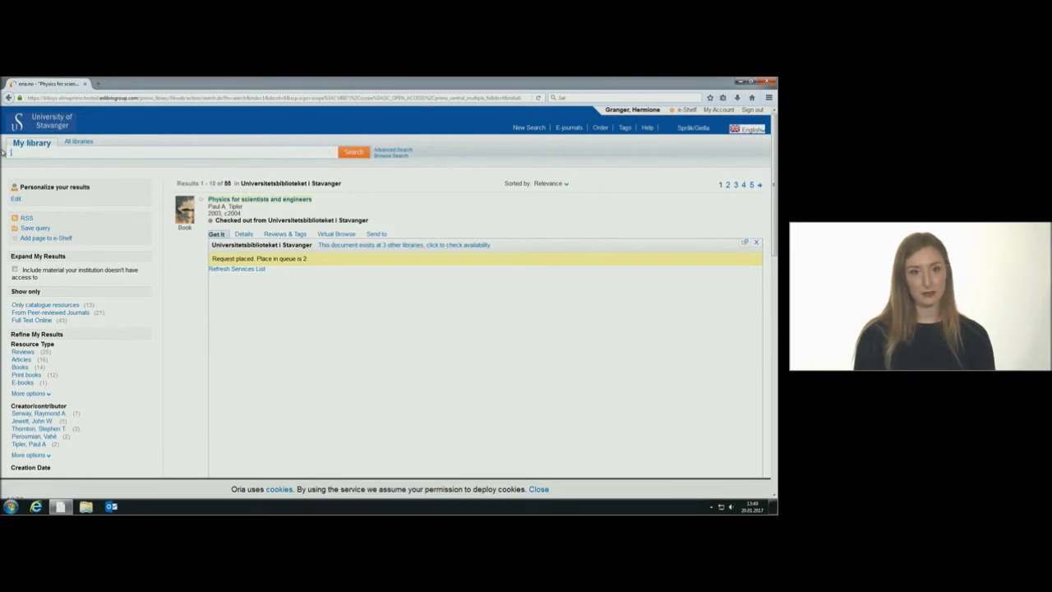
text(")
key(Down)
key(Down)
key(Return)
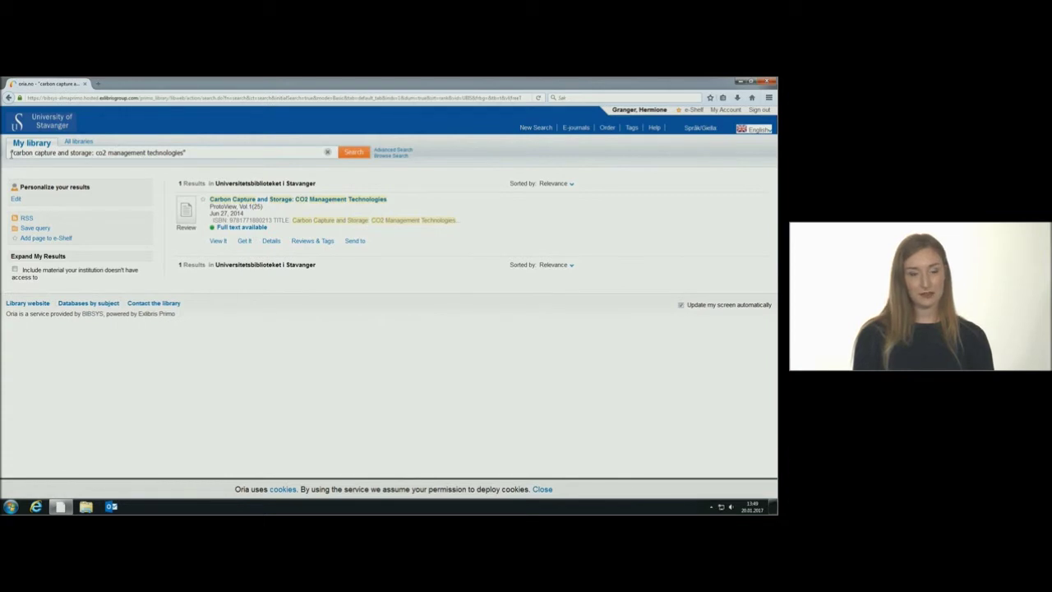
click(86, 143)
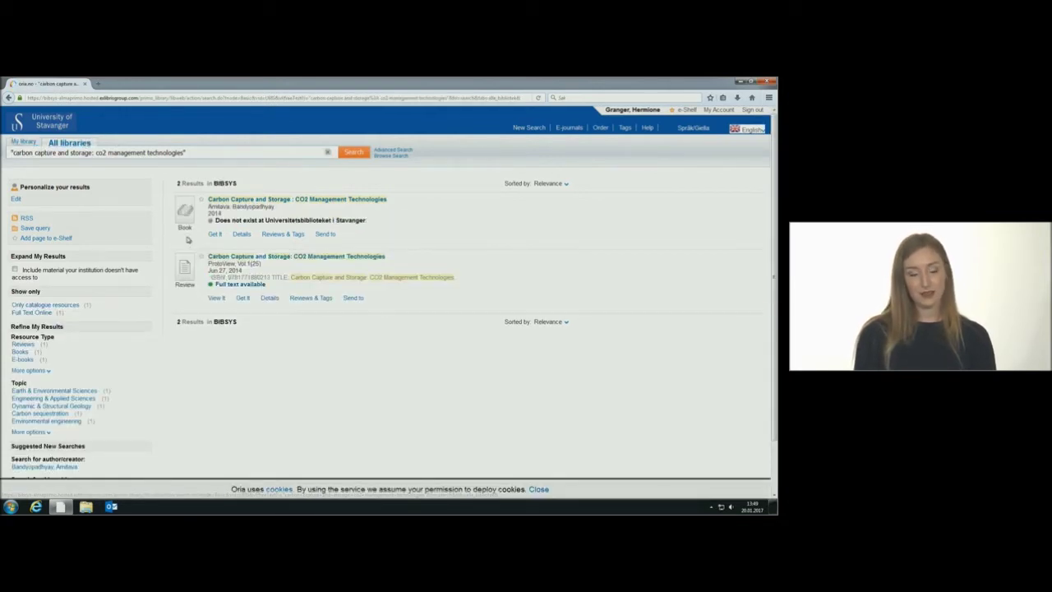
click(216, 234)
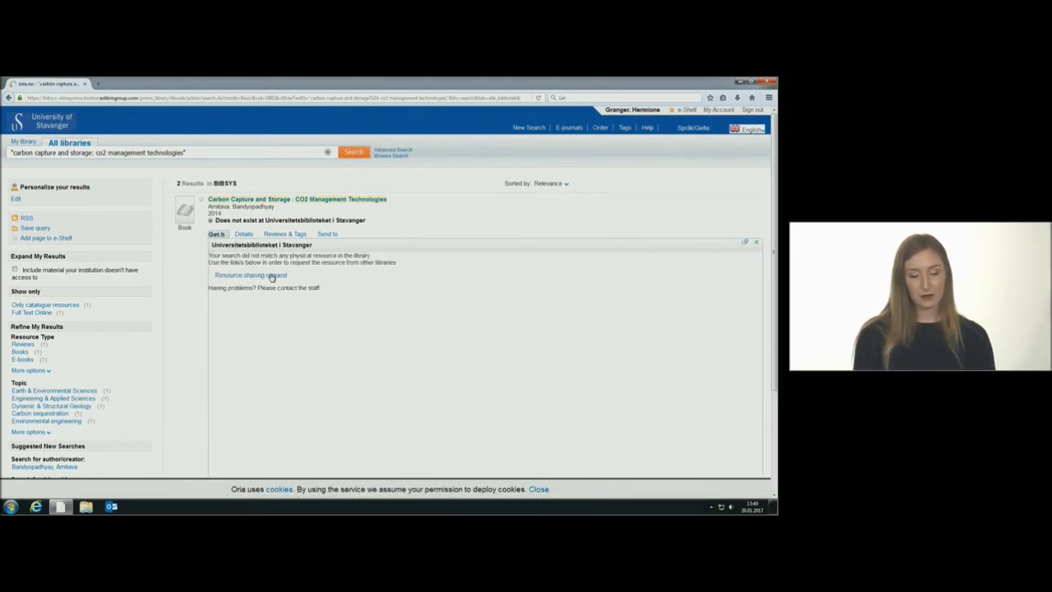
Submit the prefilled resource sharing request for the carbon capture book, with Ullandhaug pickup.
click(272, 276)
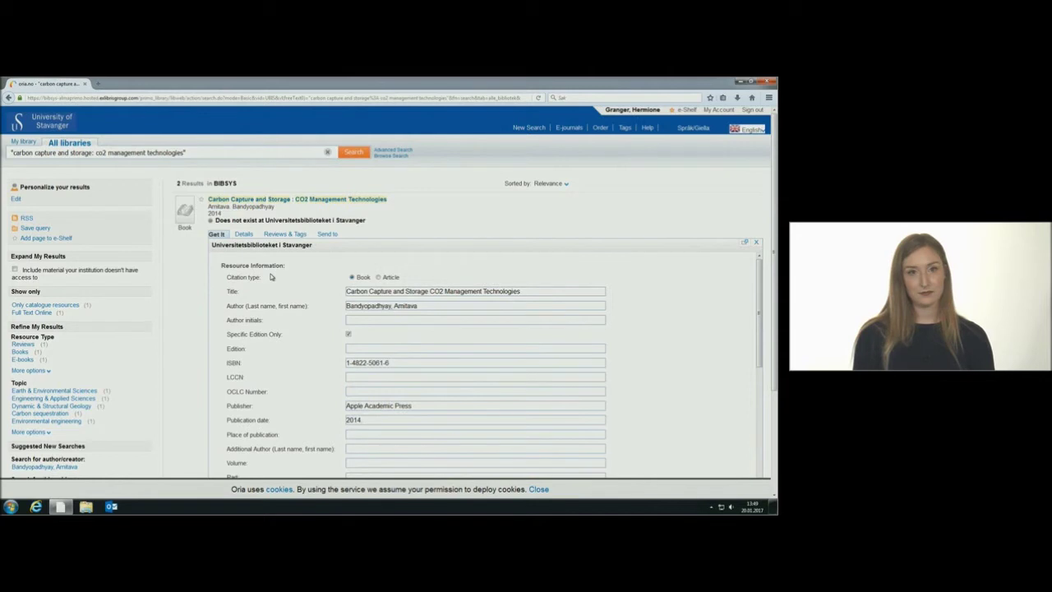
scroll(346, 326, down, 5)
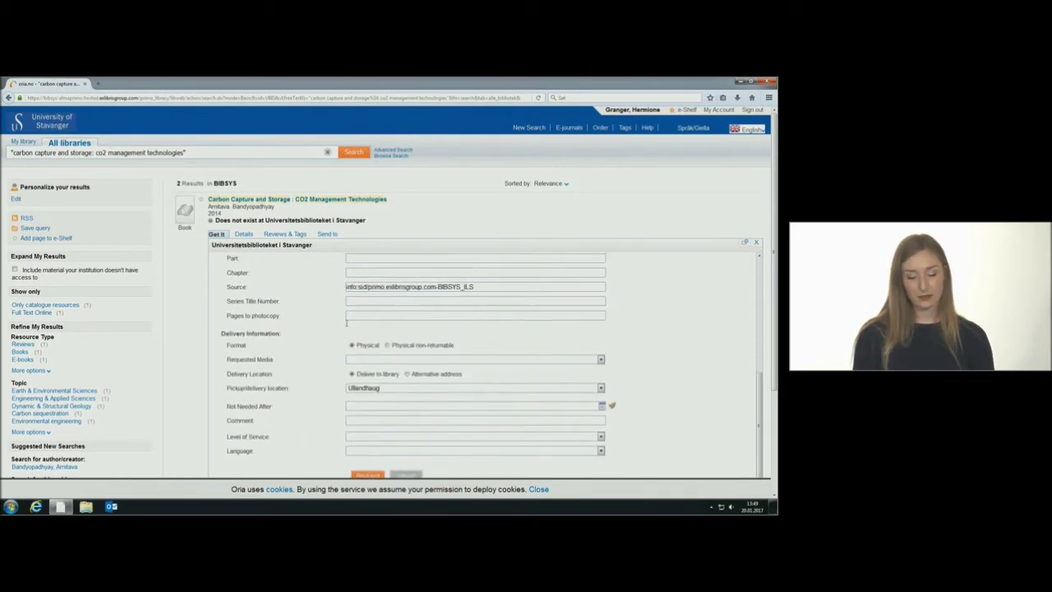
click(369, 474)
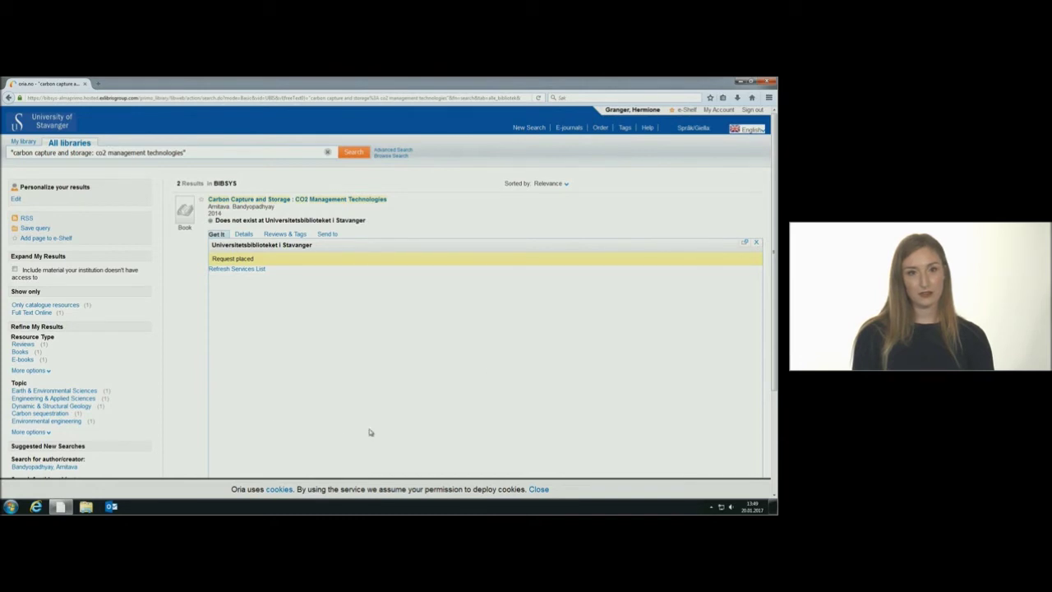
Open My Account to view the active loans.
click(717, 110)
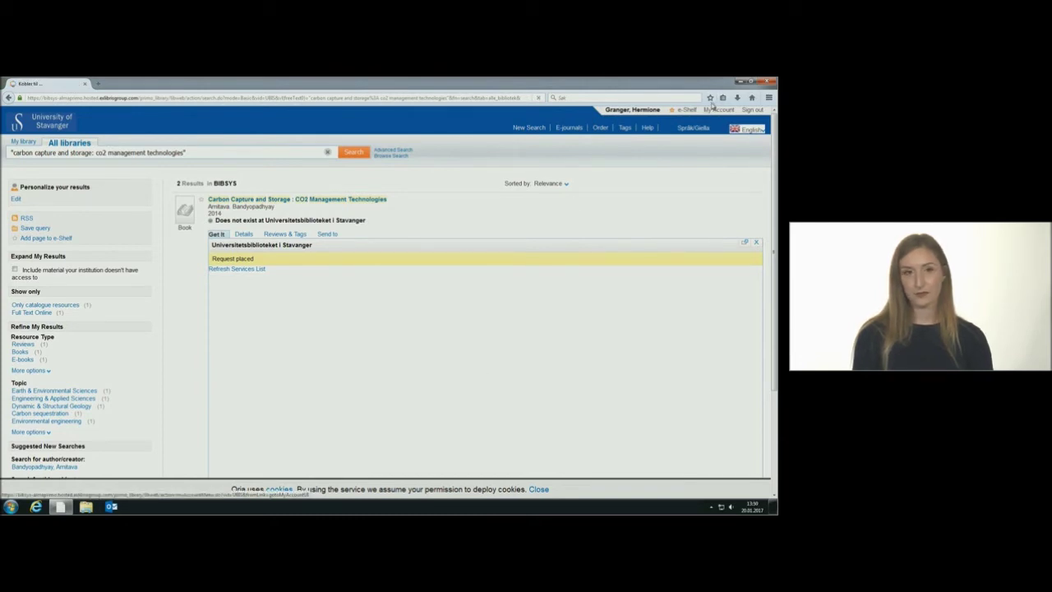